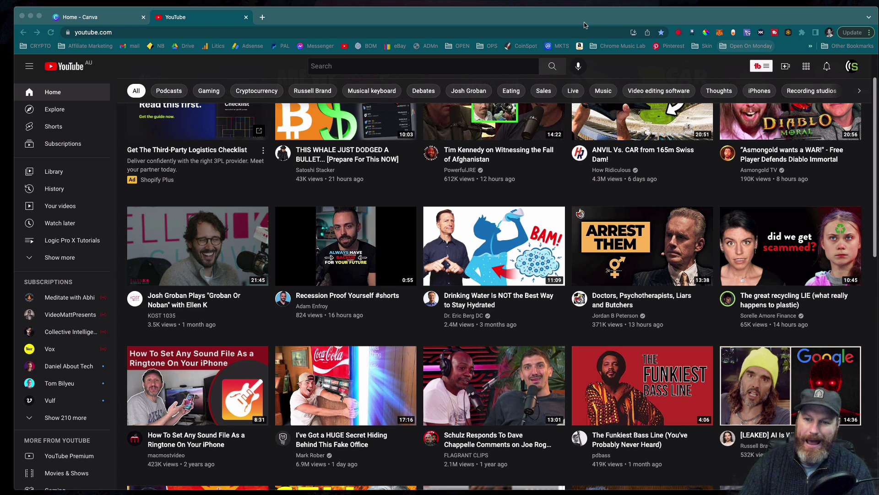
Bring up Canva's 187 'youtube shorts' templates, then return to the YouTube home tab.
click(92, 17)
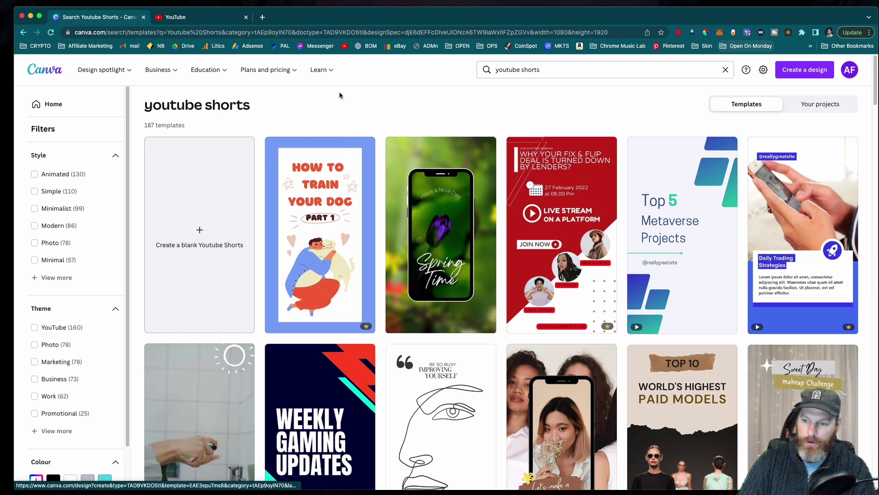
click(203, 20)
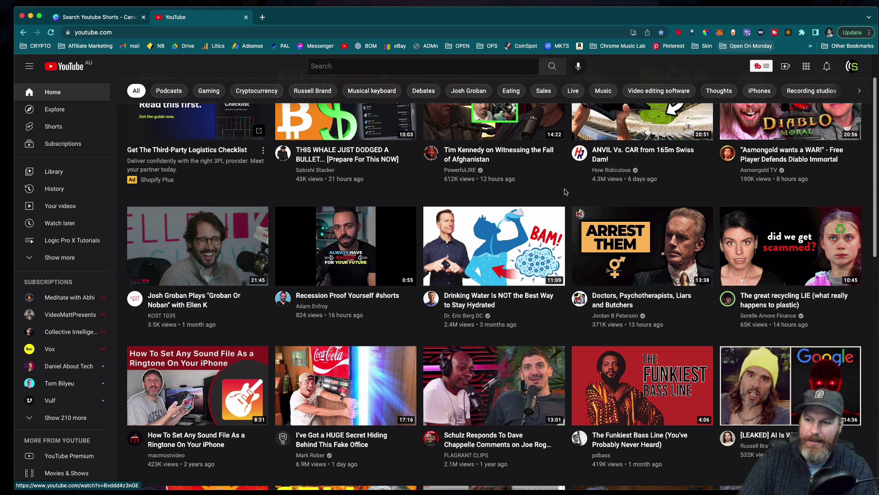
Move the browser aside, place IMG_2178.MOV within reach on the desktop, and restore the window.
drag(495, 17, 483, 230)
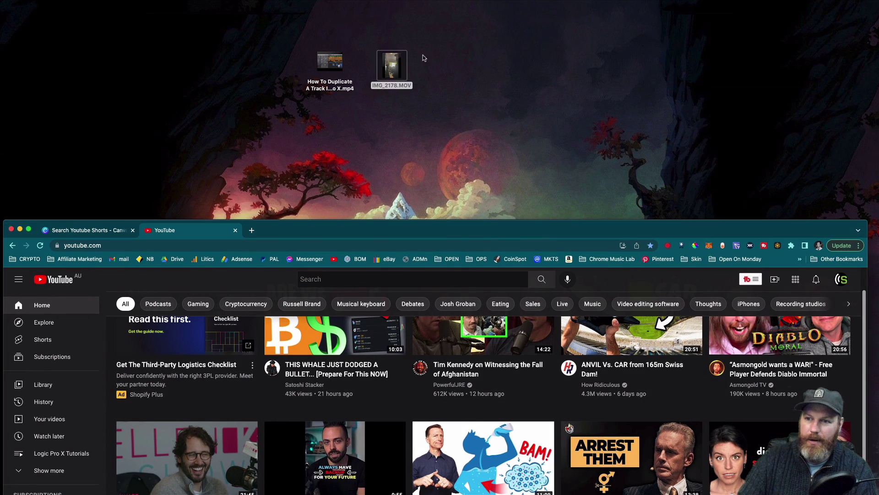
drag(381, 57, 456, 40)
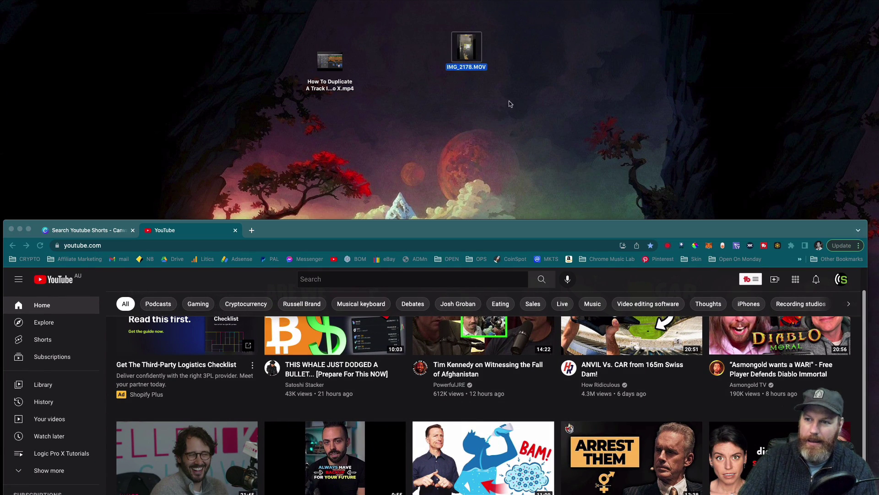
drag(500, 235, 509, 19)
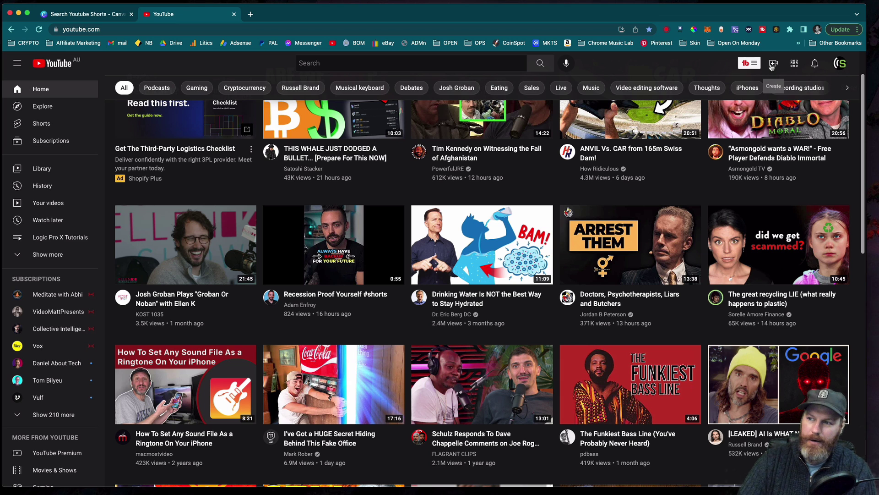
Upload IMG_2178.MOV from the desktop through Create > Upload video.
click(772, 64)
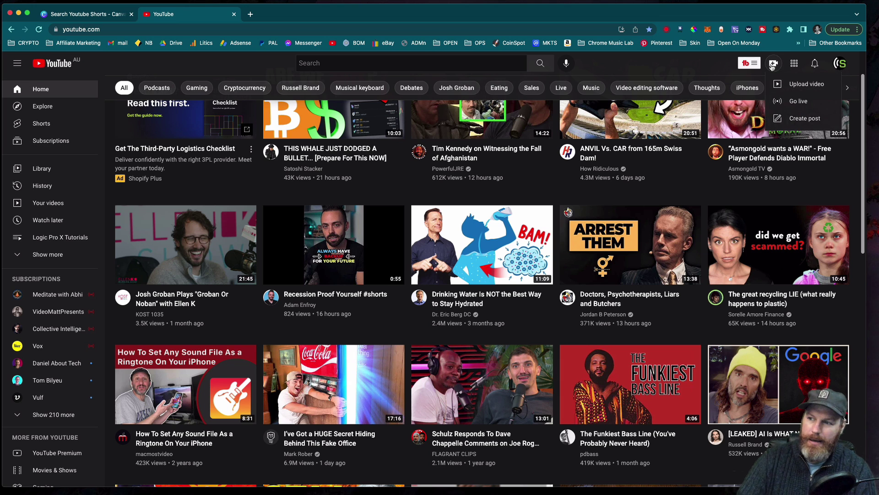
click(807, 84)
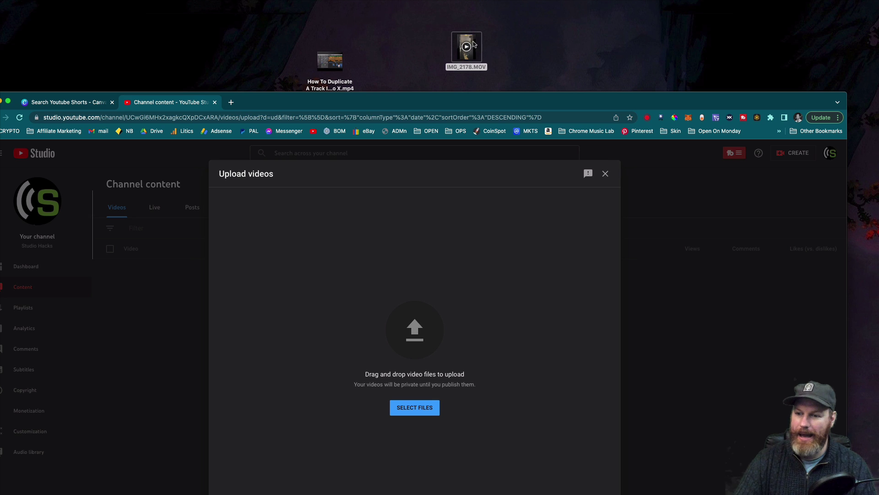
drag(471, 44, 417, 326)
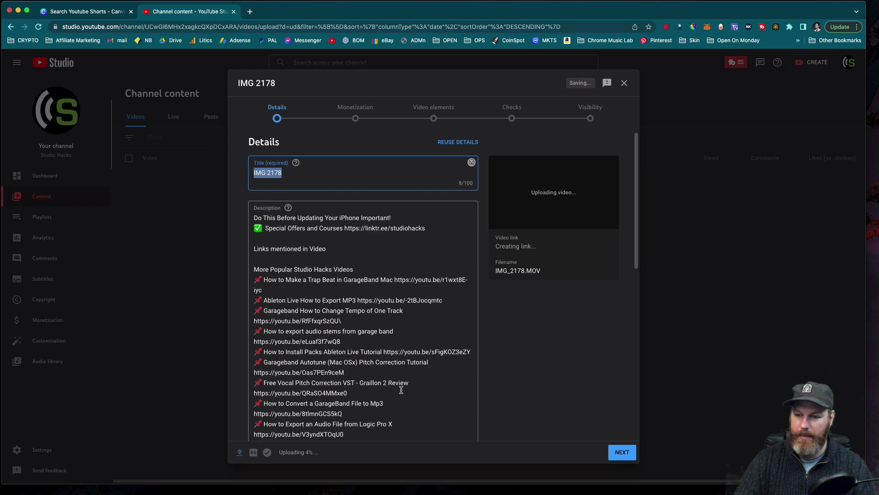
Clear the default description and retitle the video 'Me Playing The Piano'.
drag(401, 390, 269, 234)
key(BackSpace)
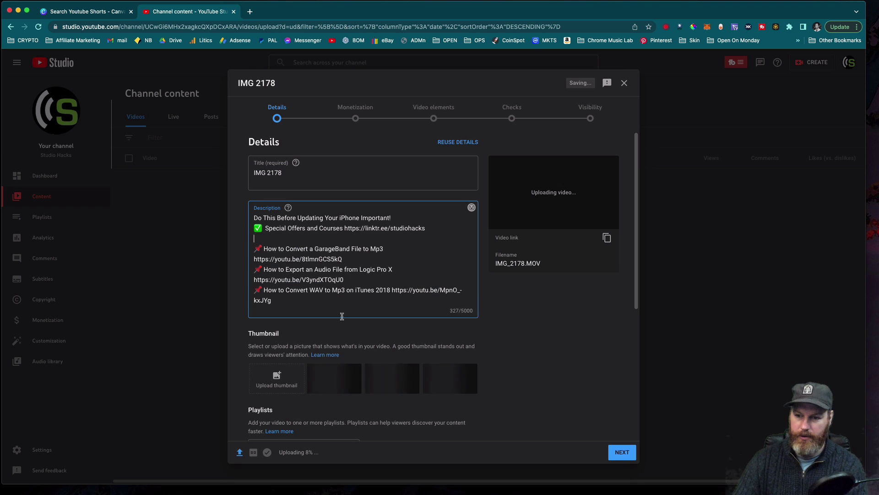
key(ctrl+a)
key(BackSpace)
click(320, 172)
key(ctrl+a)
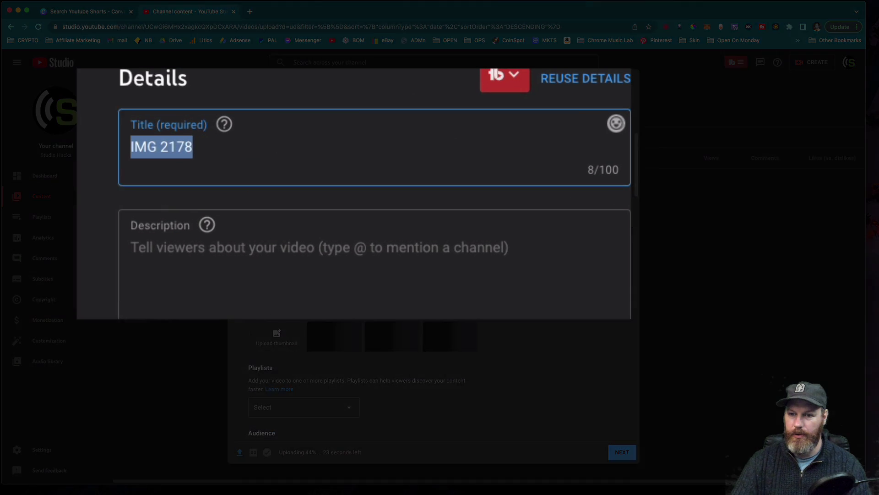
text(Me Playing The Pi)
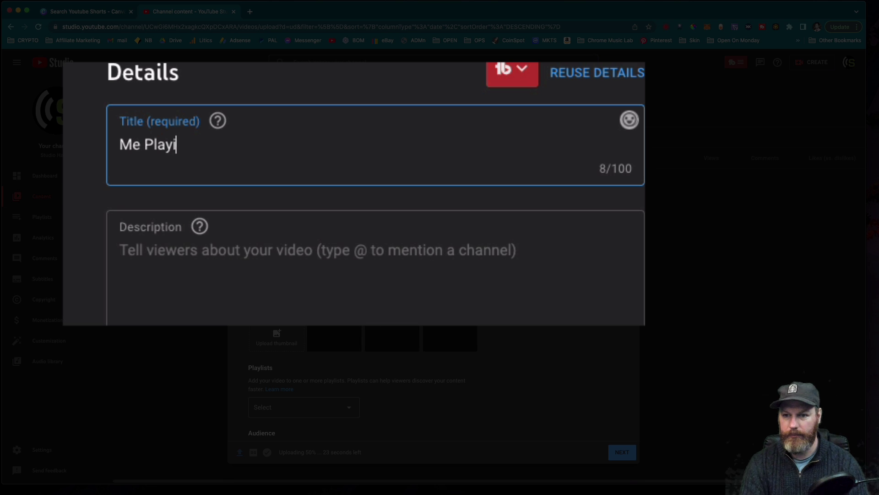
text(ano)
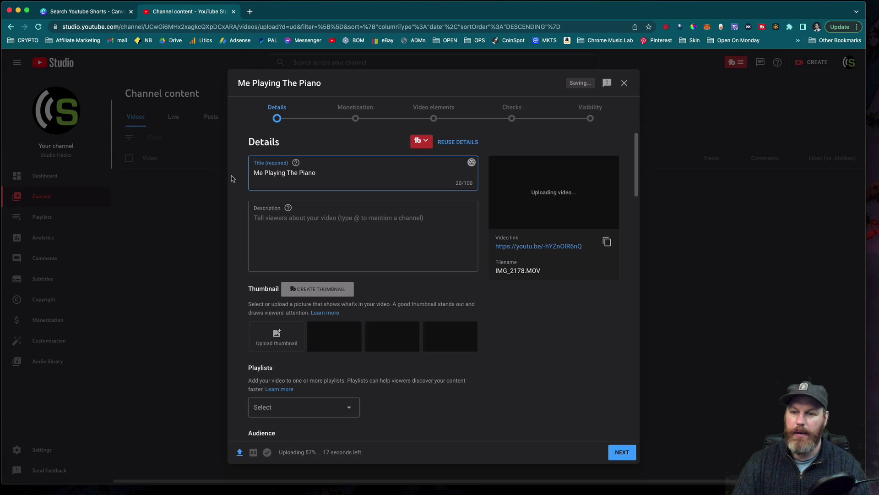
Enter the #shorts hashtag as the description.
click(283, 266)
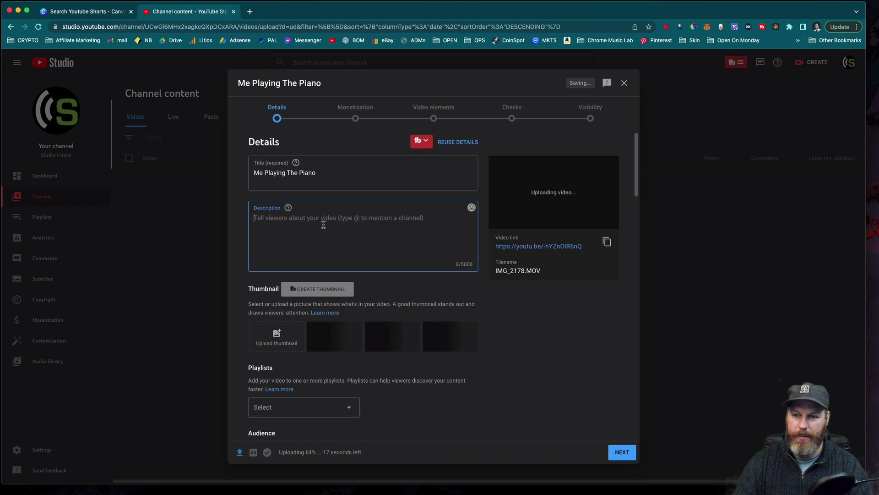
text(#)
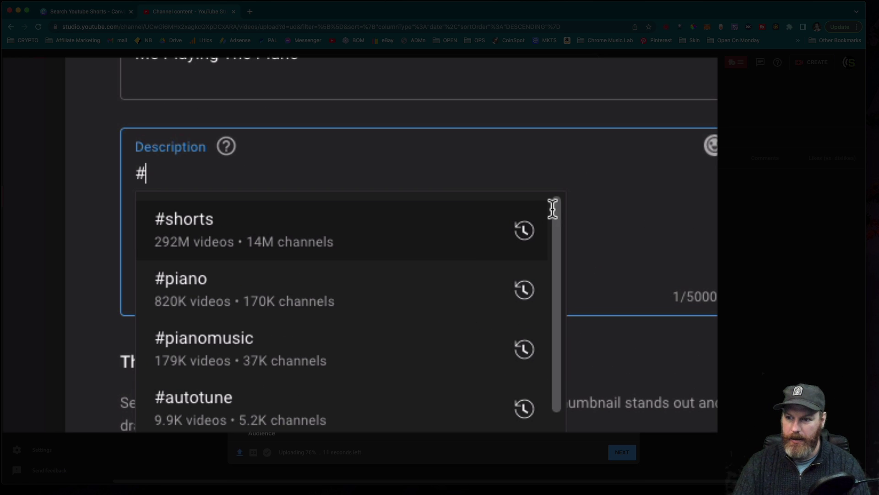
click(192, 224)
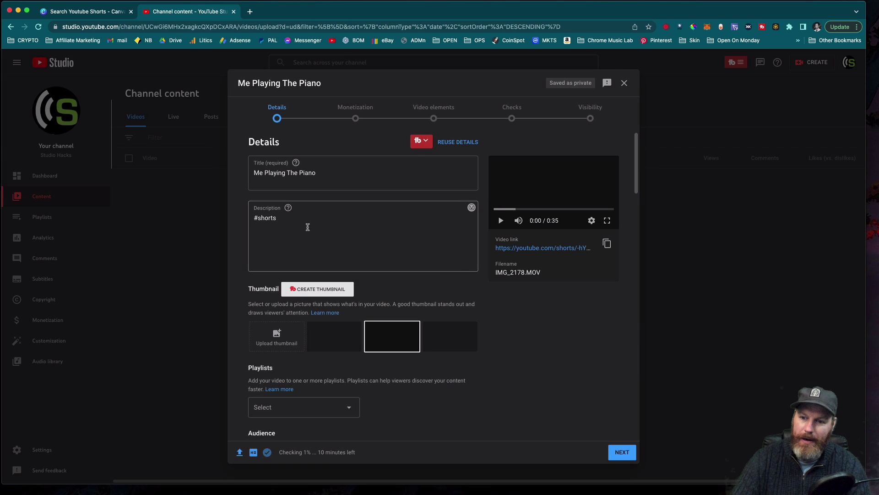
Let the upload checks finish, then return to the Canva YouTube Shorts templates.
click(308, 226)
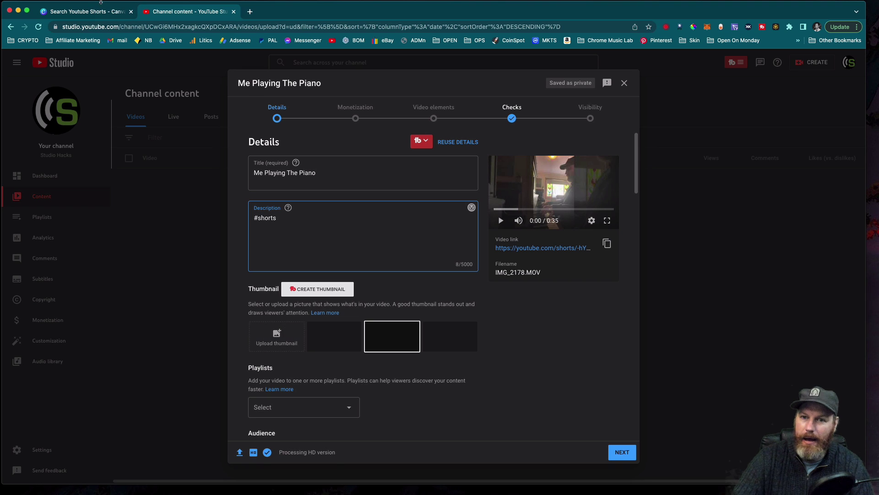
click(87, 9)
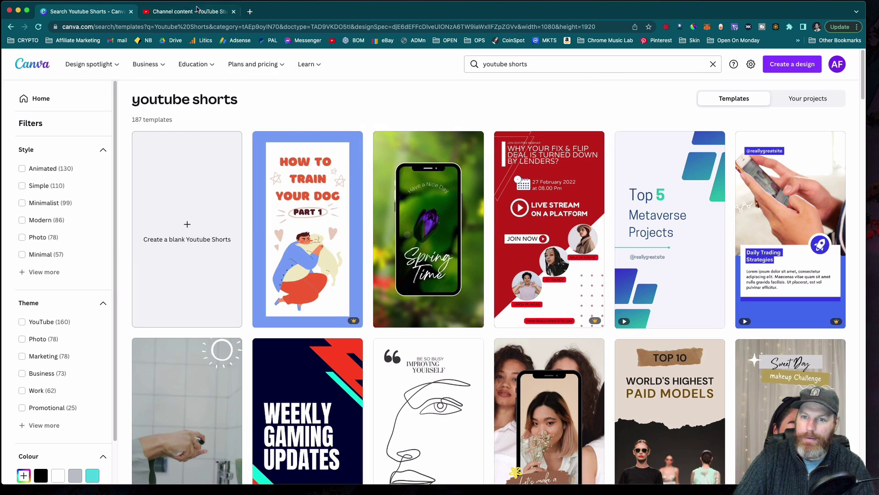
Back in the upload form, assign the video to the Shorts playlist and scroll toward Tags.
click(182, 11)
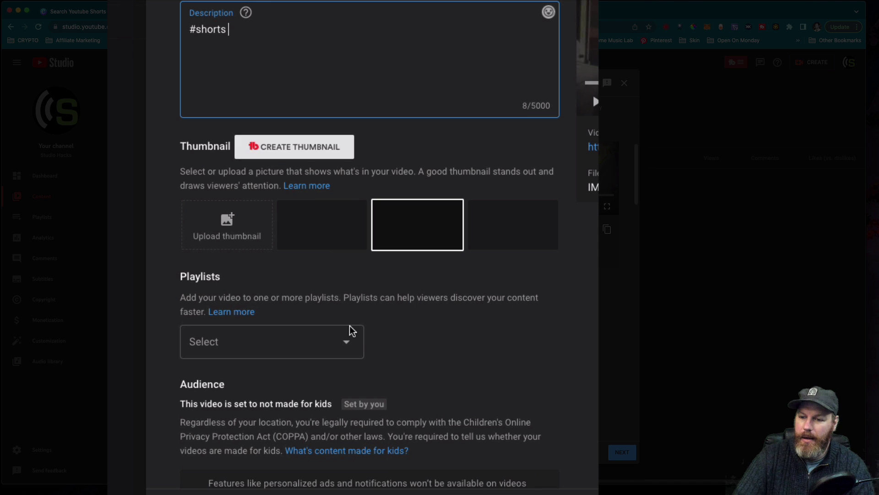
click(345, 344)
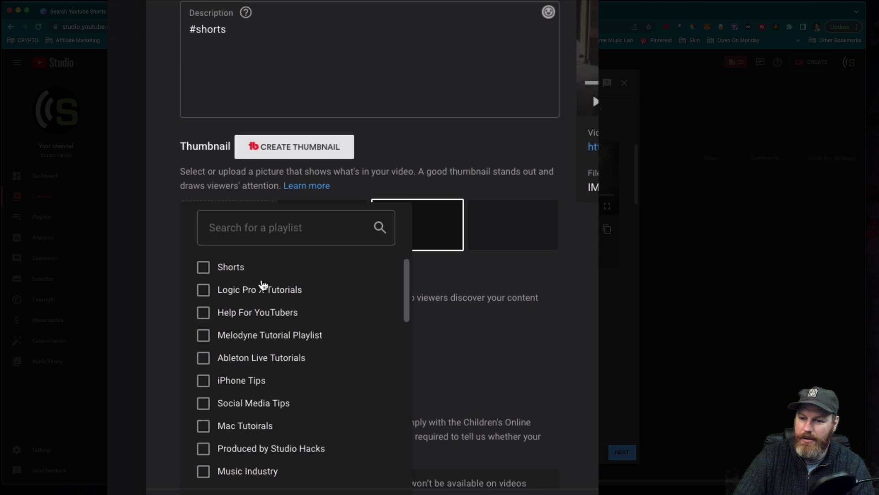
click(213, 268)
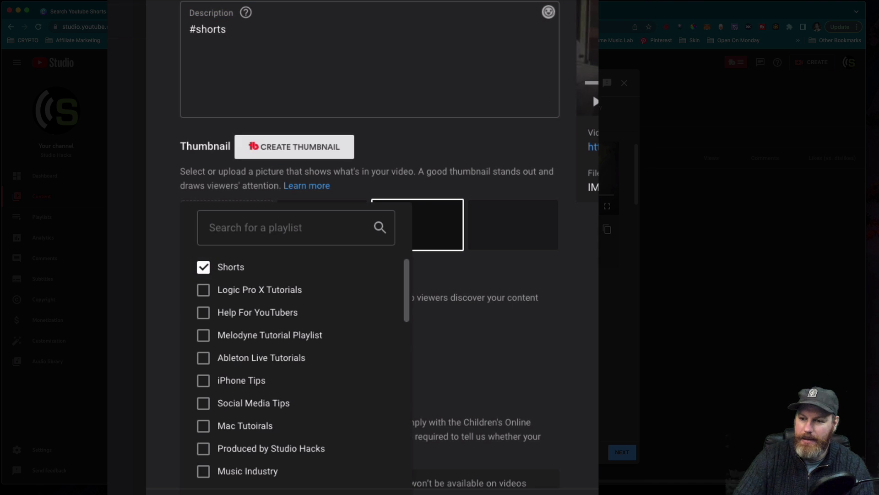
key(Escape)
scroll(502, 359, down, 10)
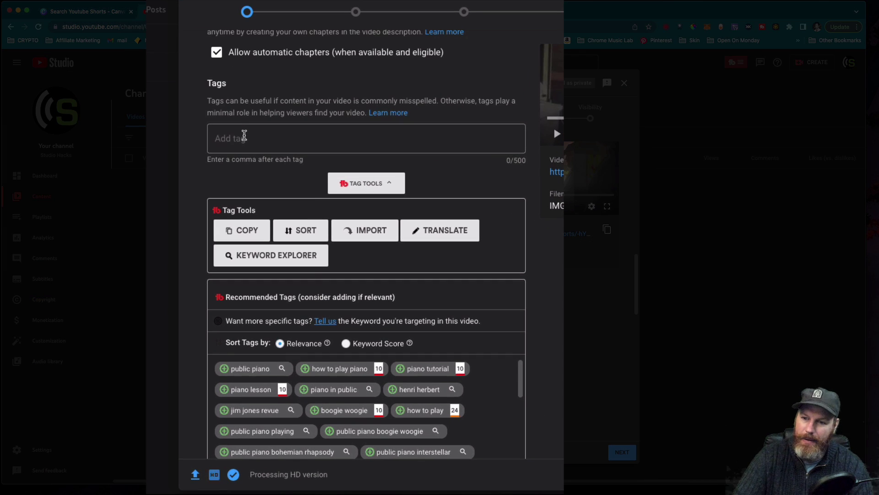
click(308, 138)
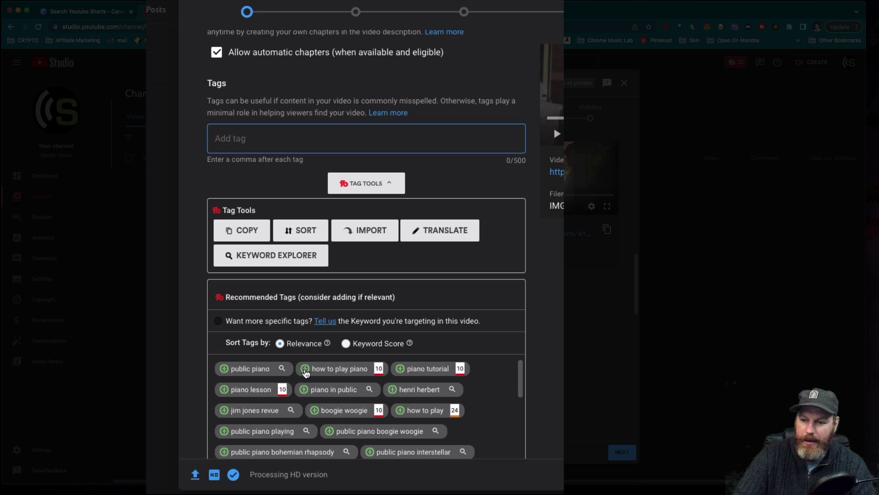
click(306, 369)
click(400, 368)
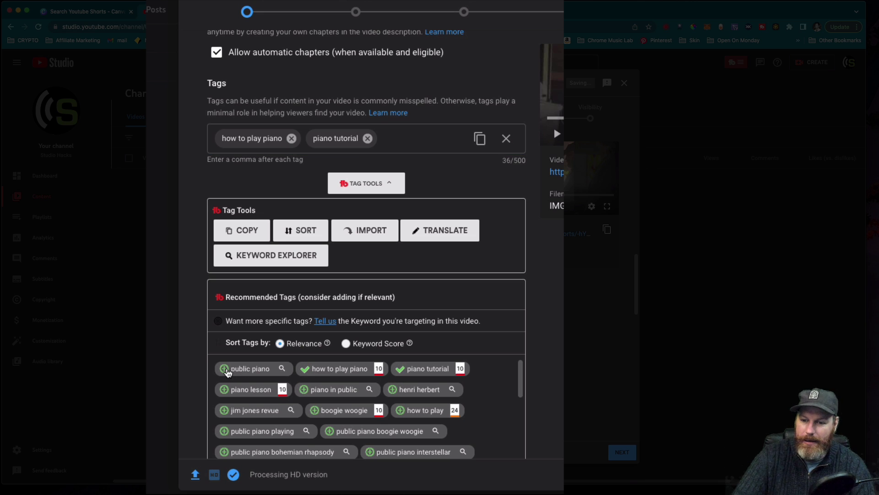
click(224, 369)
click(224, 413)
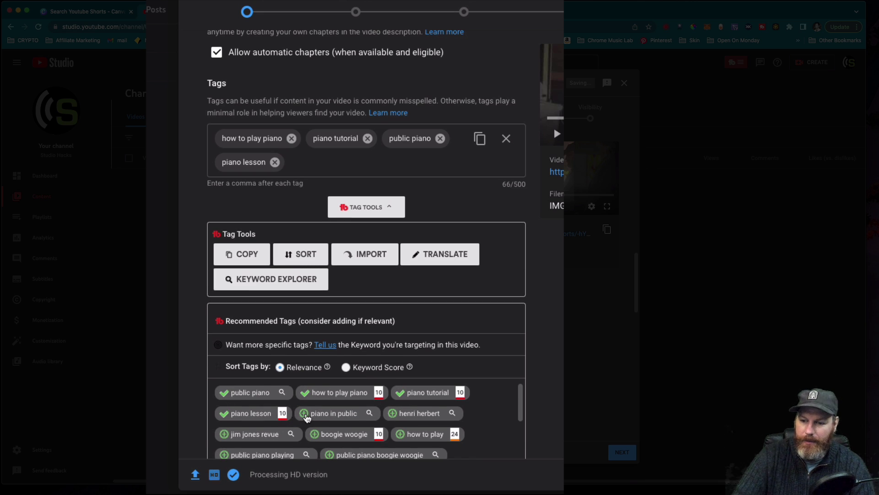
click(305, 413)
click(392, 413)
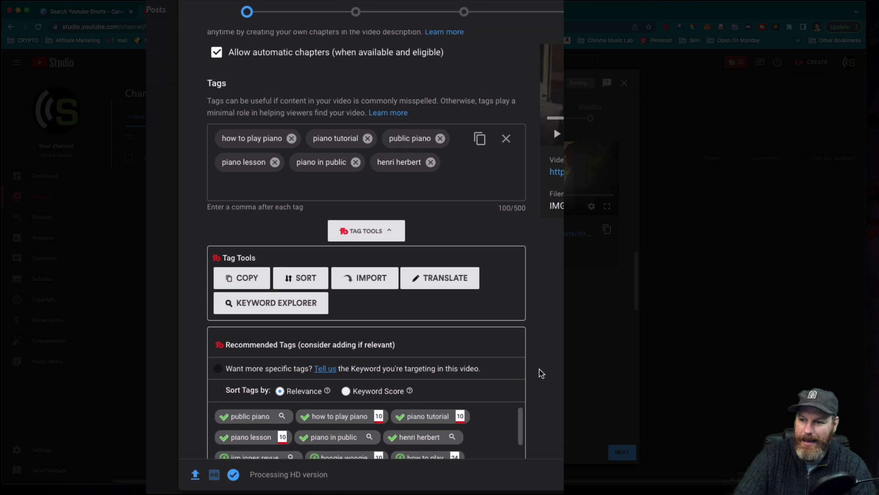
scroll(541, 374, down, 1)
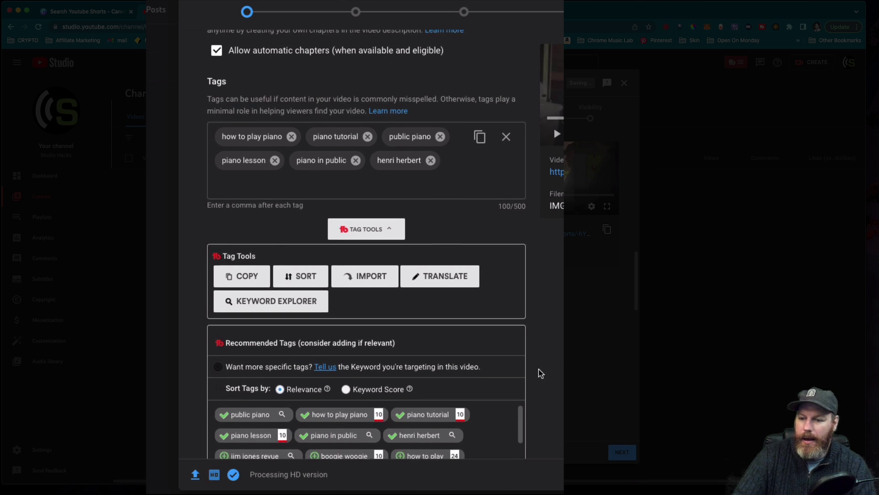
scroll(542, 374, down, 1)
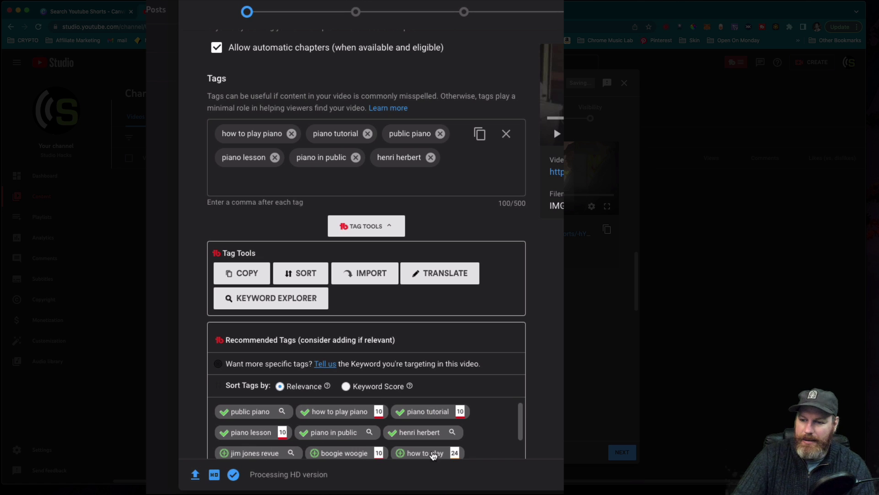
scroll(539, 382, down, 1)
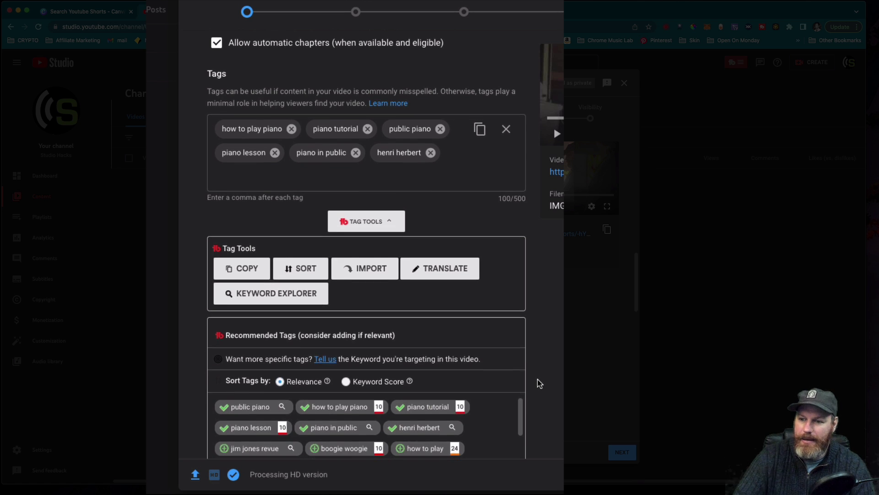
scroll(539, 383, down, 10)
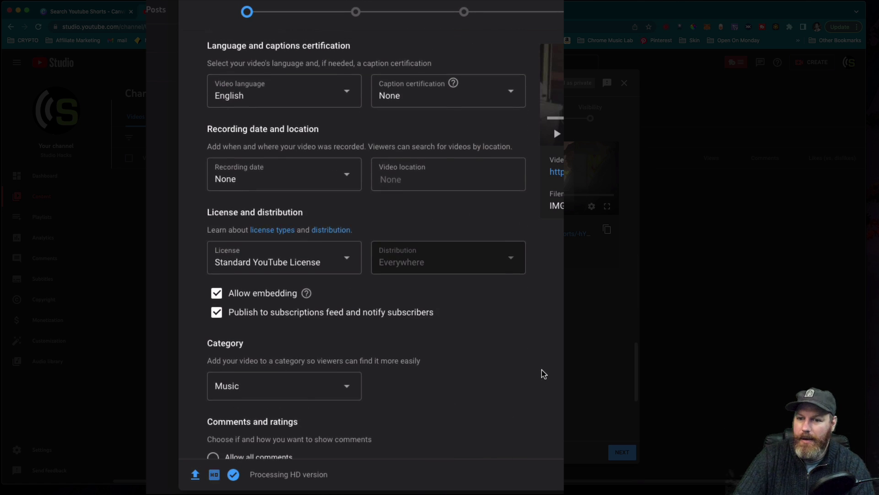
scroll(542, 373, down, 4)
scroll(503, 293, down, 2)
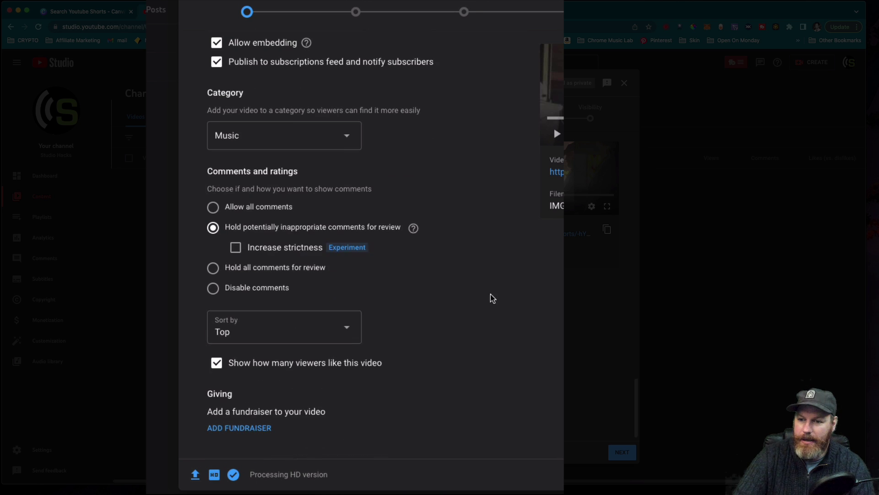
scroll(492, 298, down, 1)
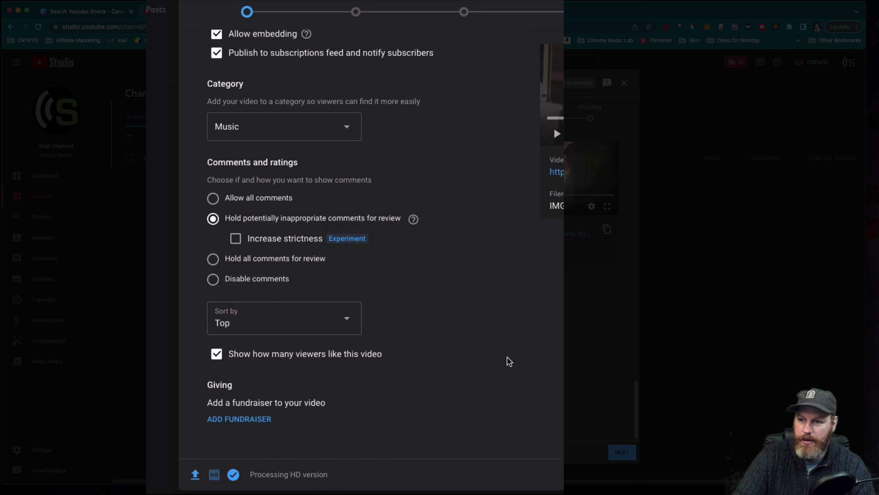
scroll(476, 377, up, 15)
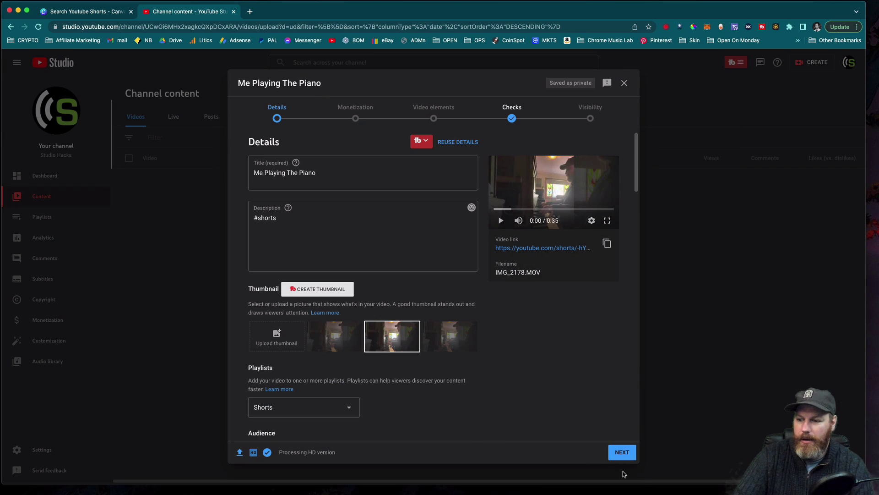
Set monetization to Off, then advance through Video elements to the Checks step.
click(622, 452)
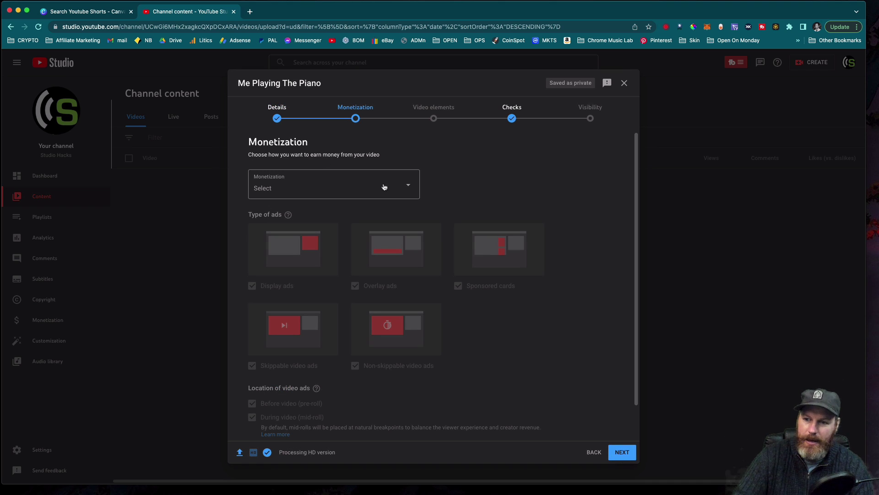
click(410, 186)
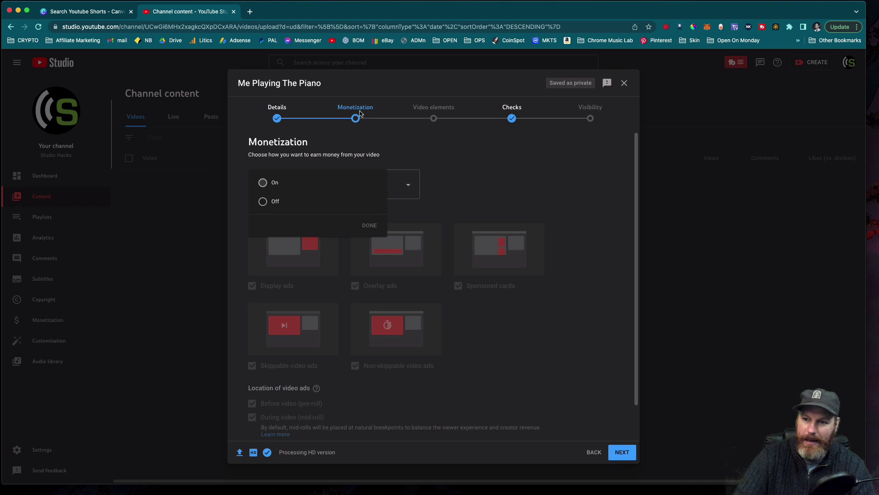
click(263, 201)
click(369, 225)
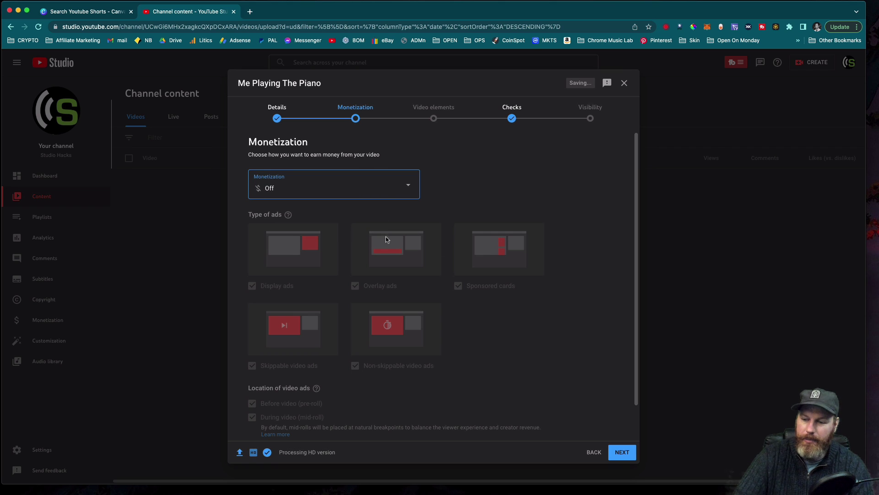
click(622, 452)
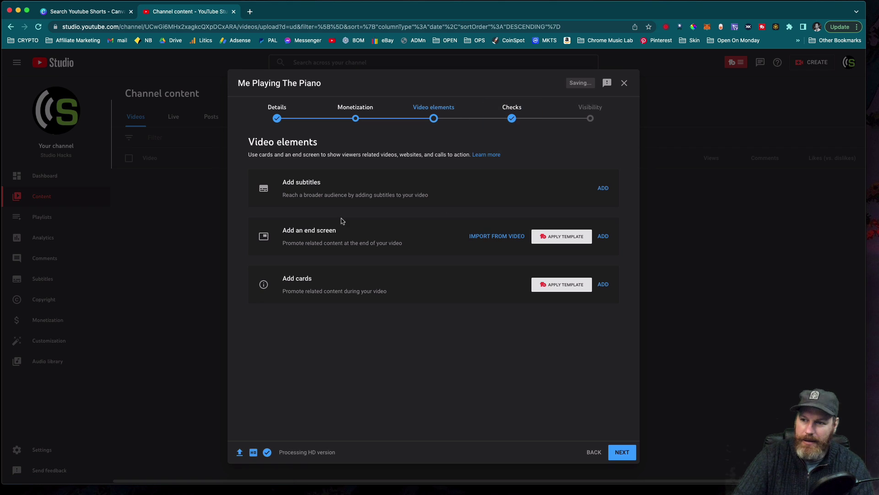
click(623, 453)
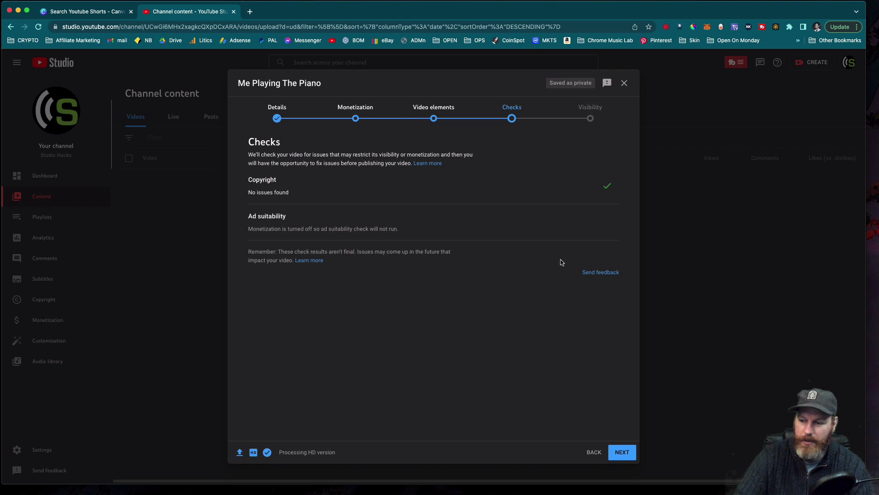
Try the Public, Unlisted and Schedule visibility options, then save the video as Private.
click(622, 453)
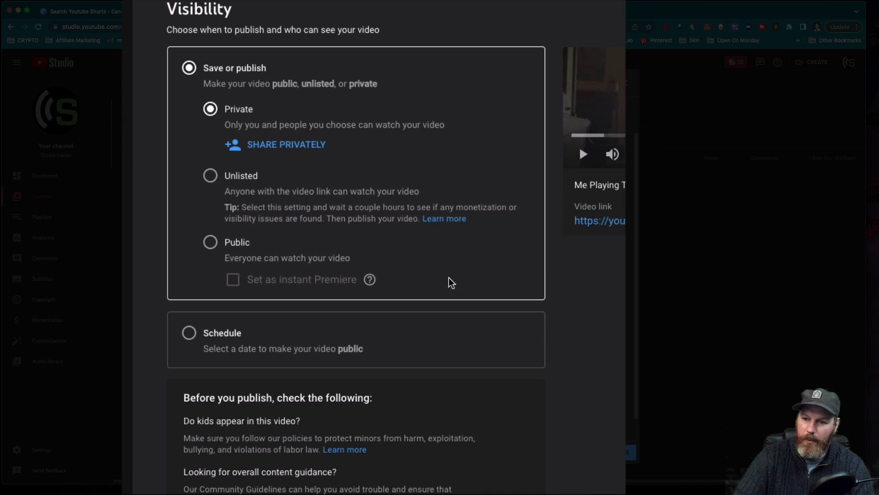
click(212, 245)
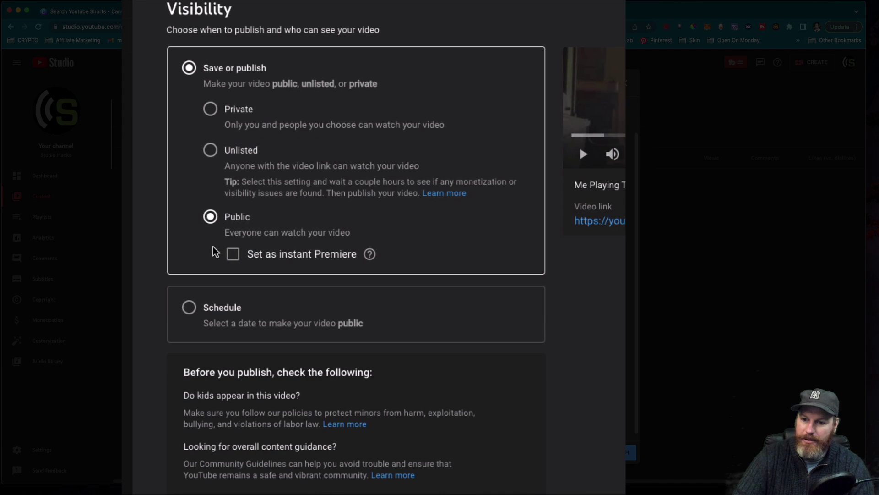
click(210, 152)
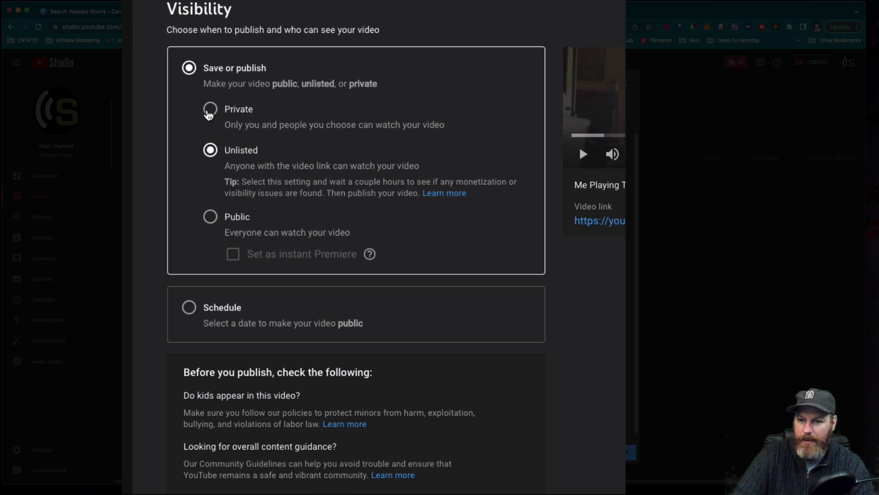
click(210, 110)
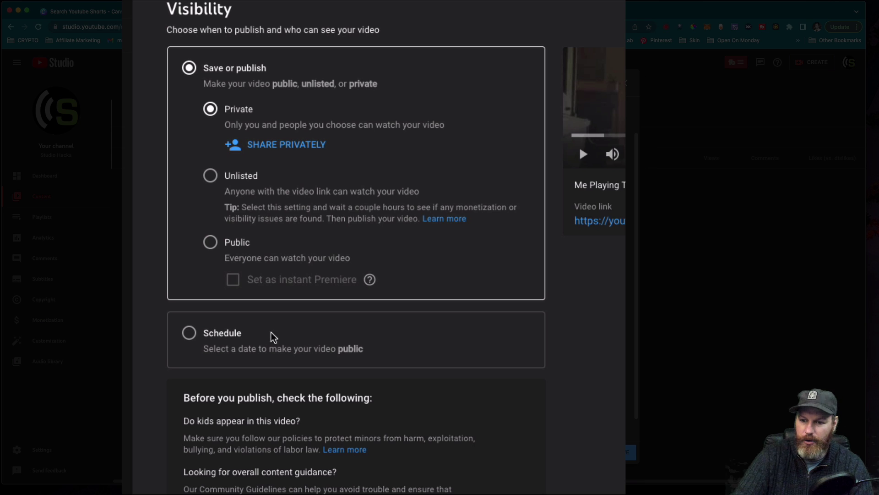
click(190, 334)
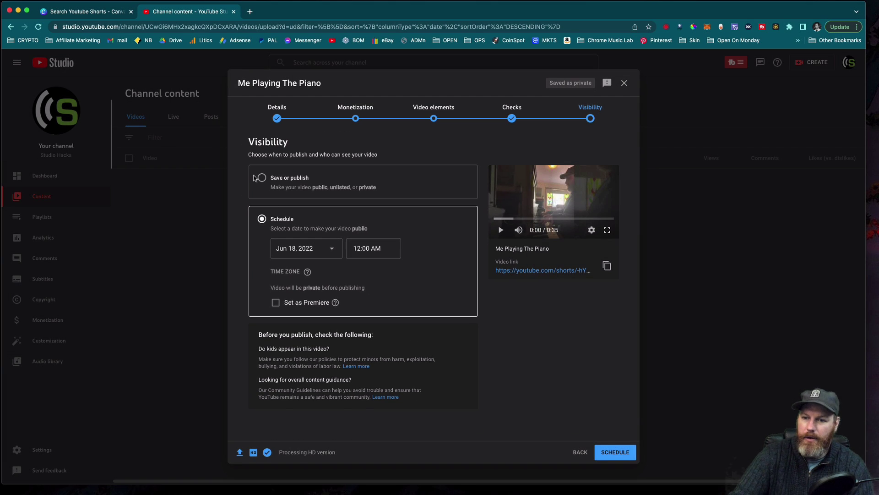
click(189, 67)
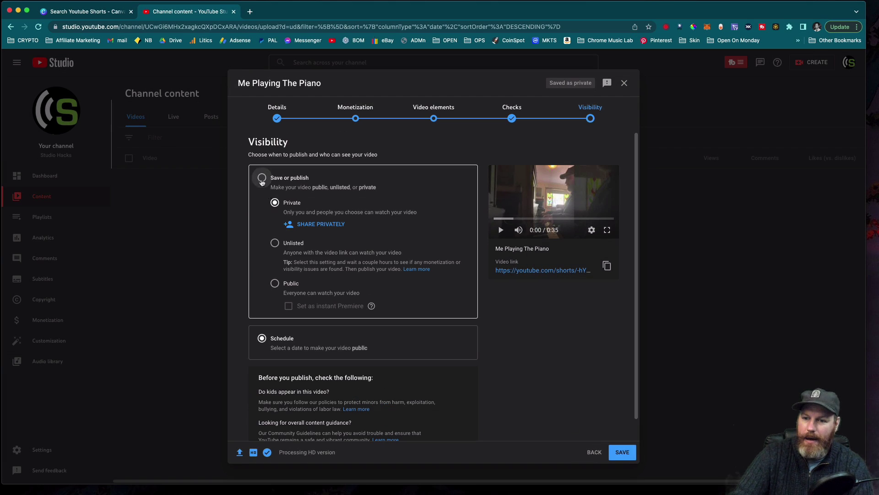
click(275, 283)
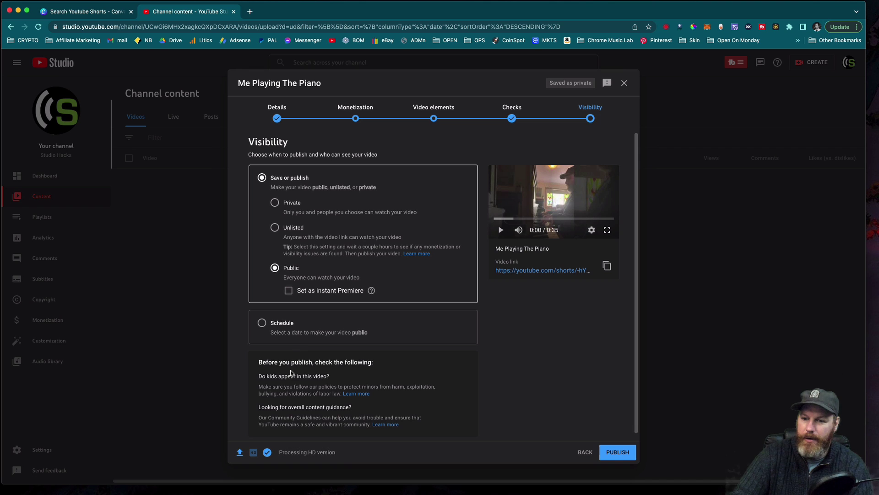
click(275, 202)
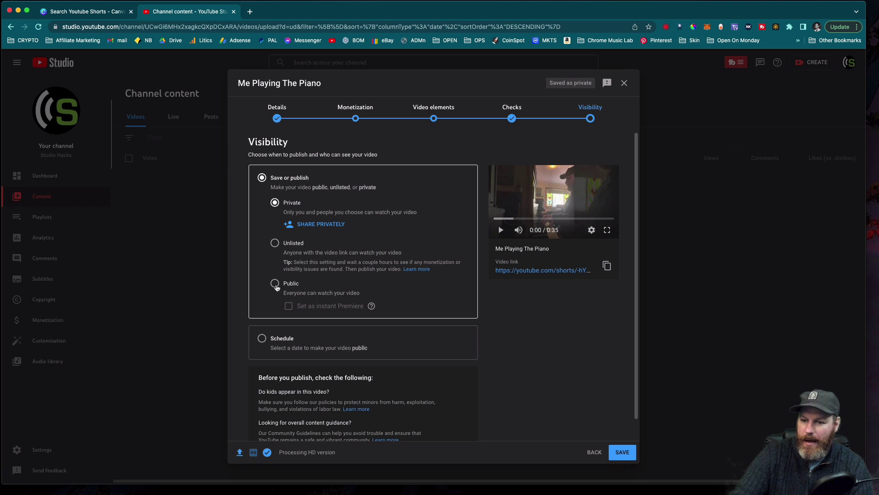
click(624, 451)
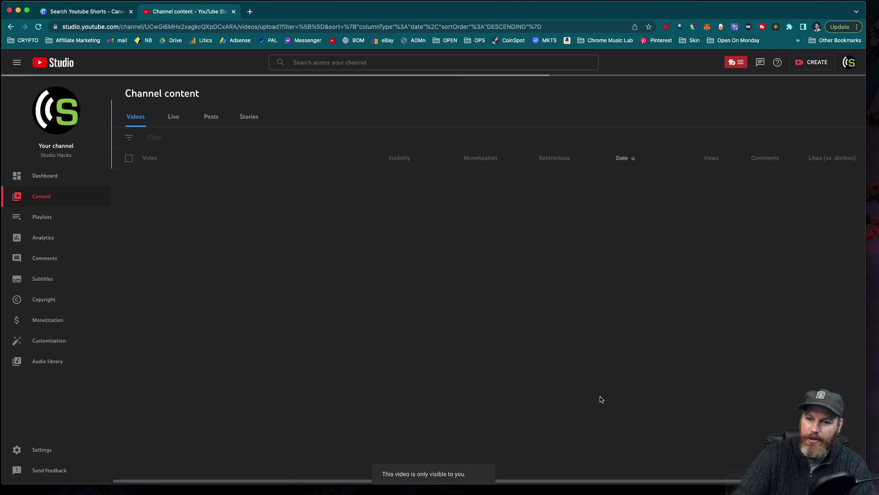
Open the channel page in a new tab and scroll down to the Shorts shelf and back.
key(super+t)
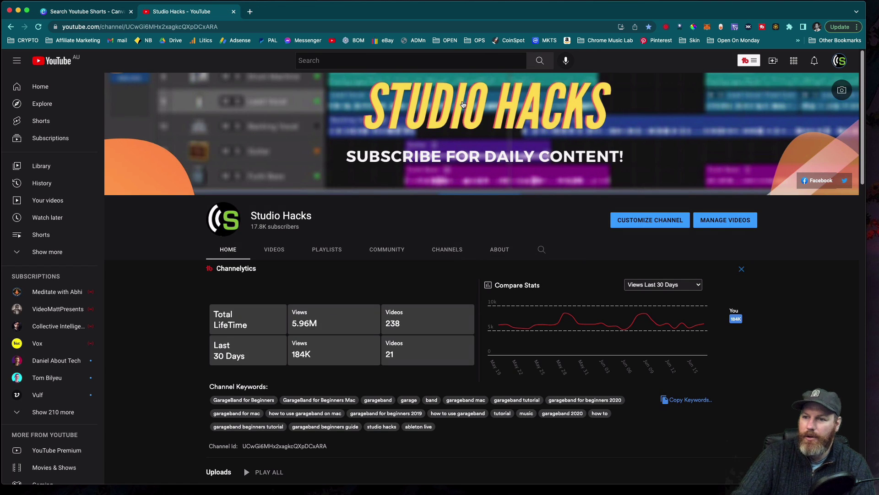
scroll(186, 366, down, 7)
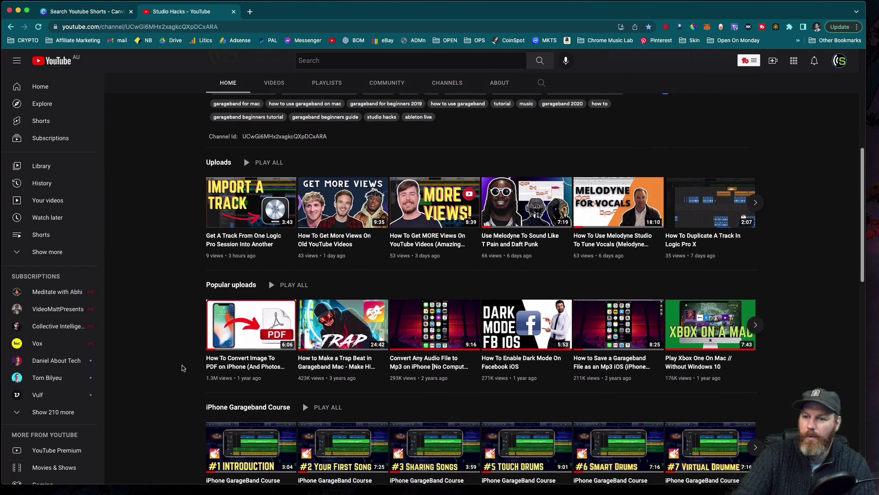
scroll(184, 366, down, 10)
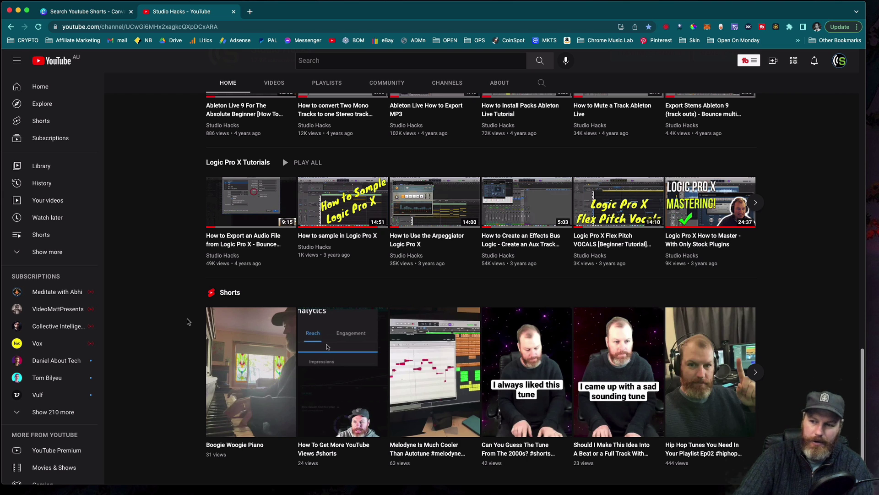
scroll(191, 319, up, 10)
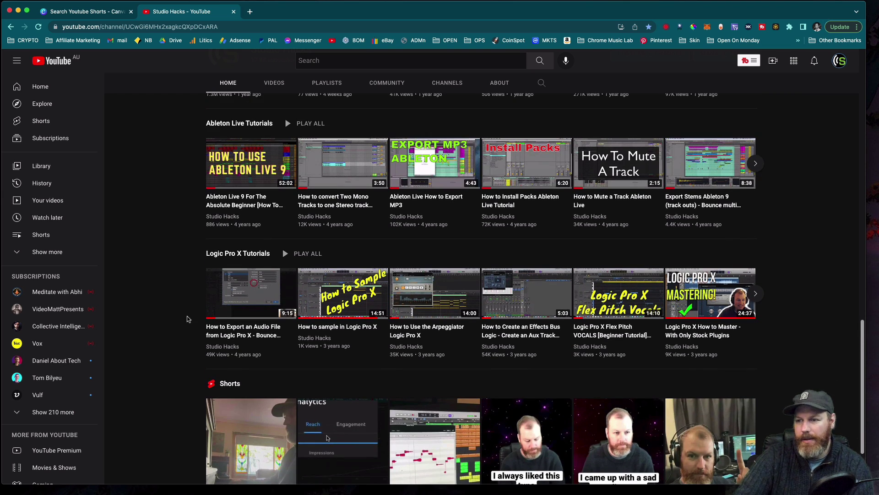
scroll(186, 323, up, 10)
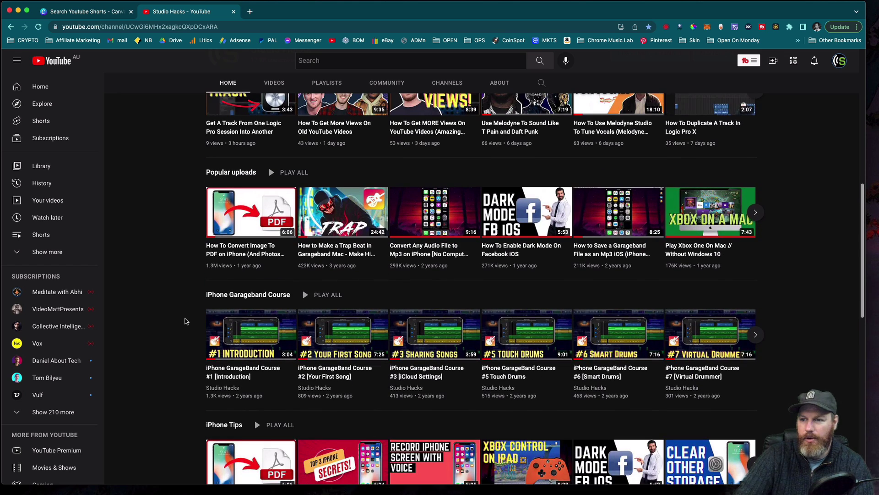